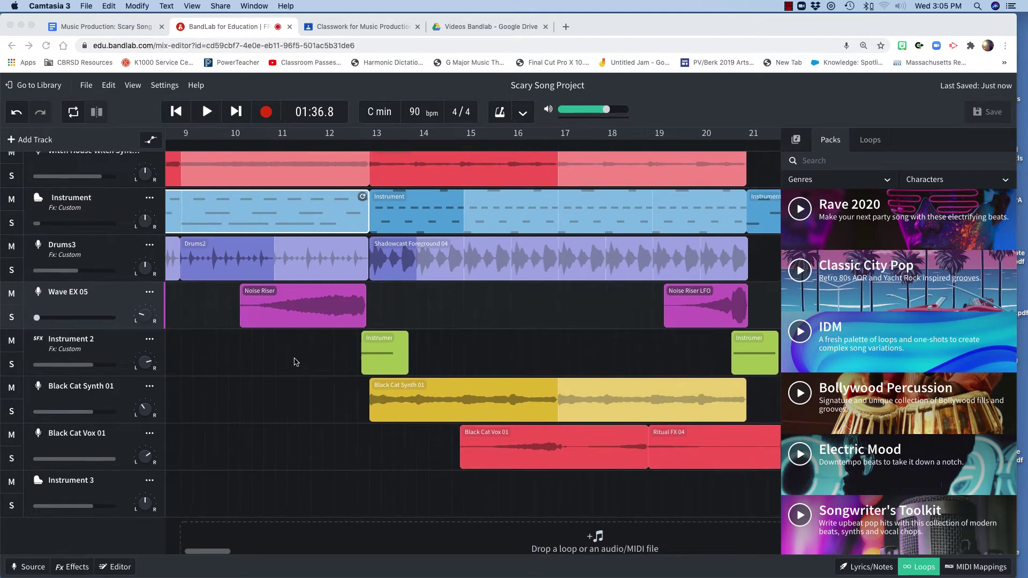
{"action": "scroll", "coordinate": [297, 362], "scroll_direction": "left", "scroll_amount": 8}
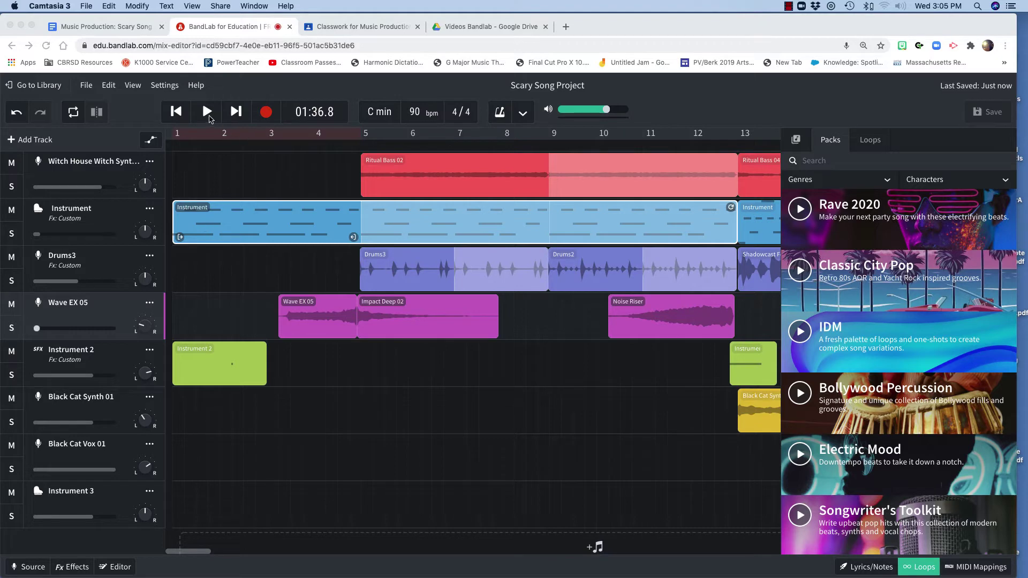
- Focus the browser and start playing the Scary Song Project in the mix editor
{"action": "left_click", "coordinate": [209, 117]}
{"action": "left_click", "coordinate": [208, 113]}
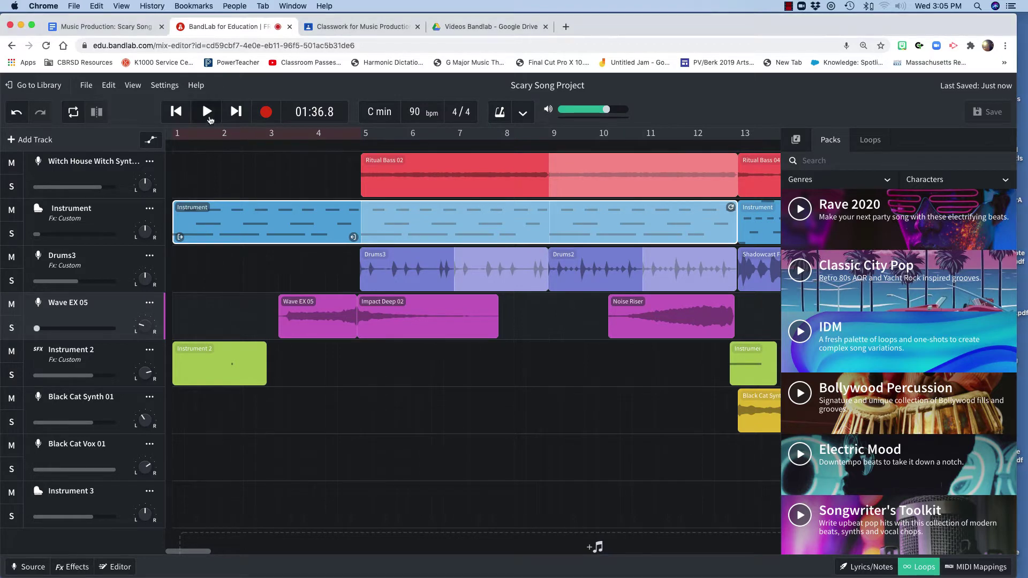
- Restart the song from the beginning and pause it at 00:06.5
{"action": "left_click", "coordinate": [176, 114]}
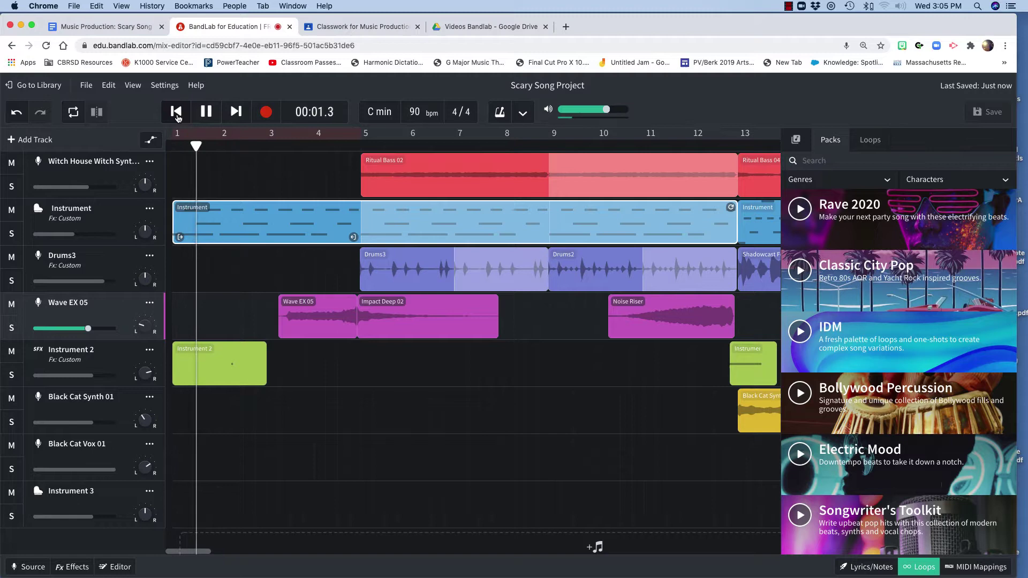
{"action": "left_click", "coordinate": [205, 111]}
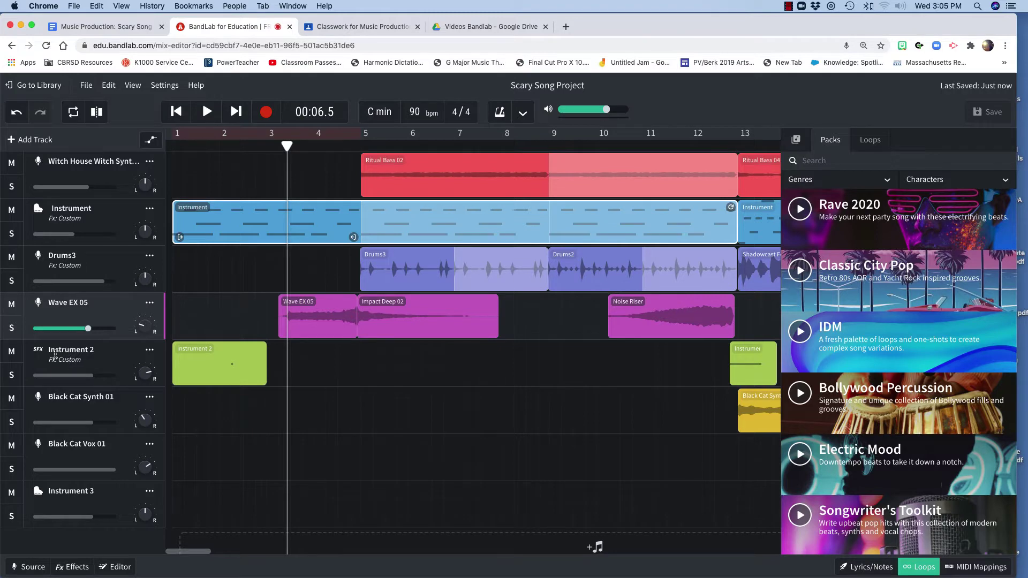
{"action": "left_click", "coordinate": [90, 359]}
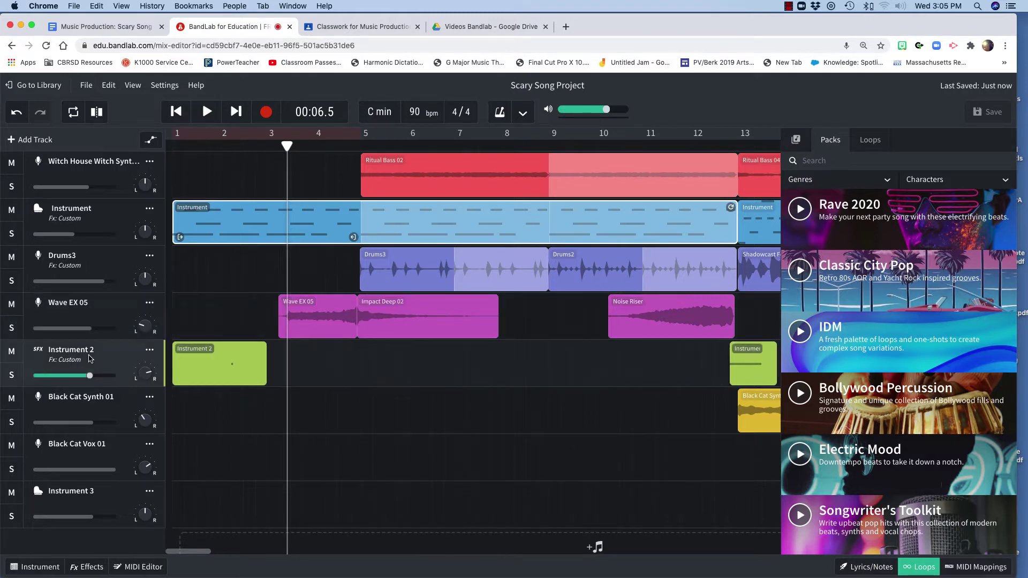
{"action": "left_click", "coordinate": [47, 569]}
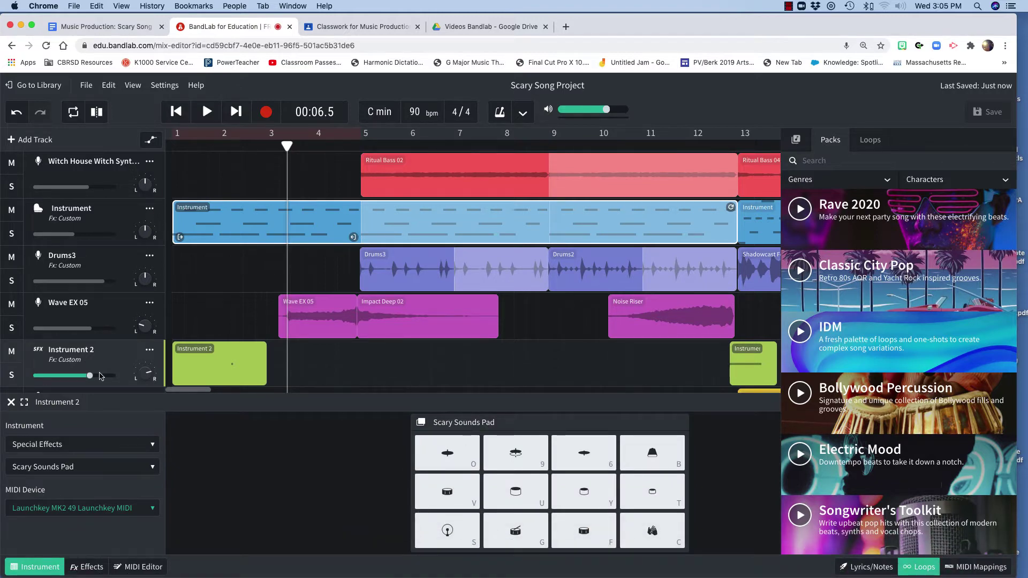
{"action": "left_click", "coordinate": [11, 403]}
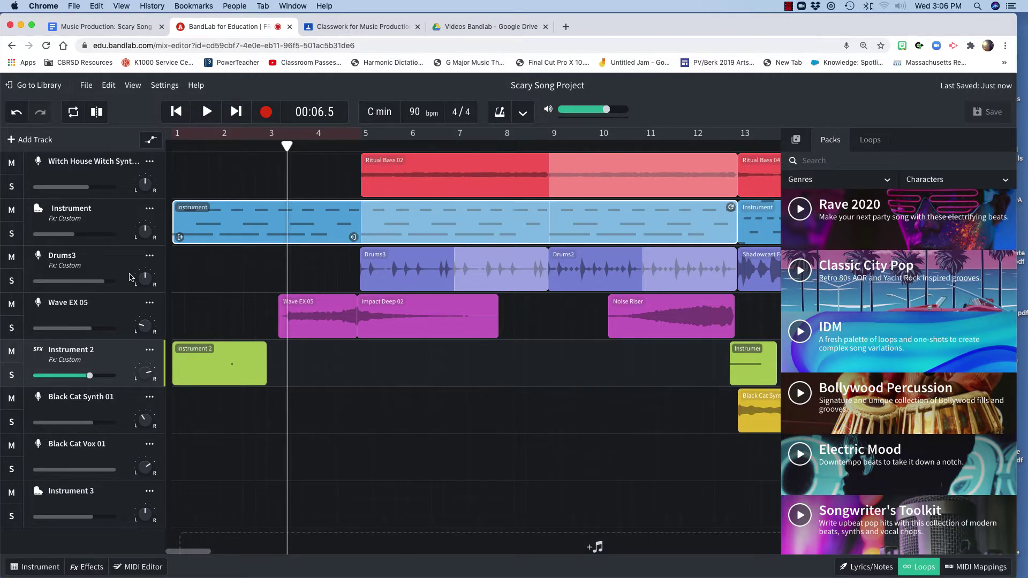
{"action": "left_click", "coordinate": [105, 232]}
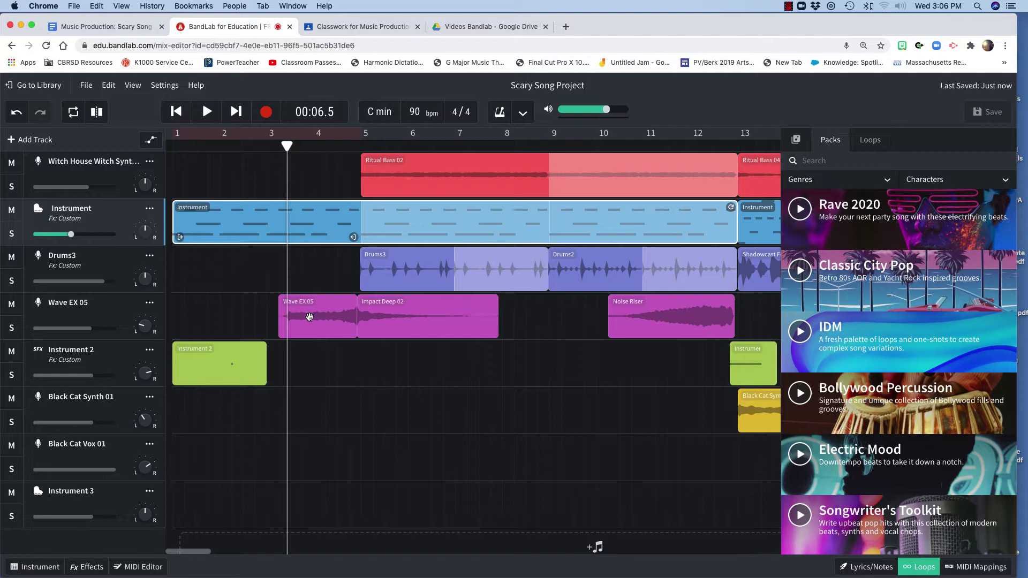
- Search the loop packs for 'risers', nudge the playhead slightly earlier, and start playback
{"action": "left_click", "coordinate": [835, 160]}
{"action": "type", "text": "risers"}
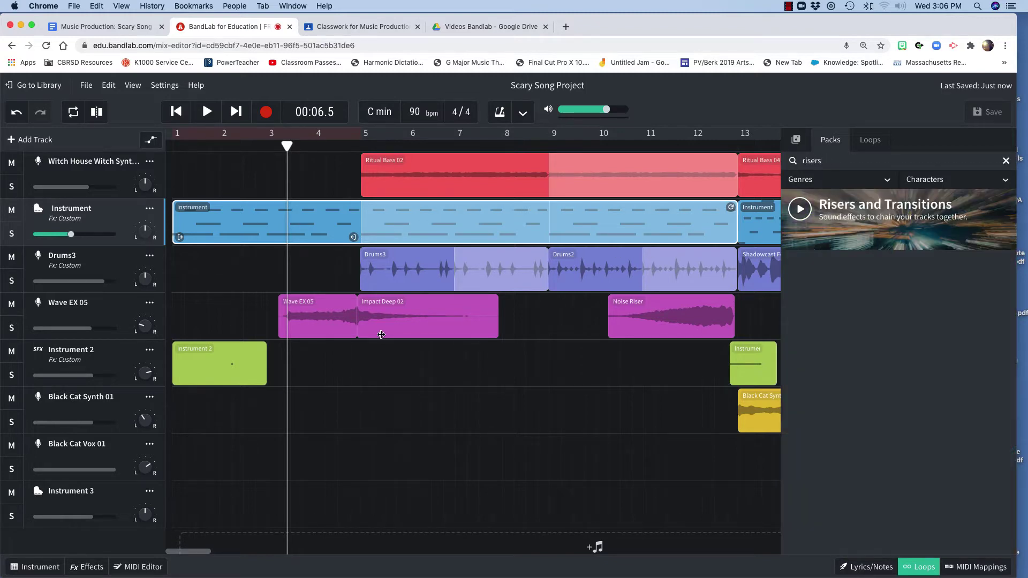
{"action": "left_click_drag", "start_coordinate": [286, 146], "coordinate": [280, 149]}
{"action": "key", "text": "space"}
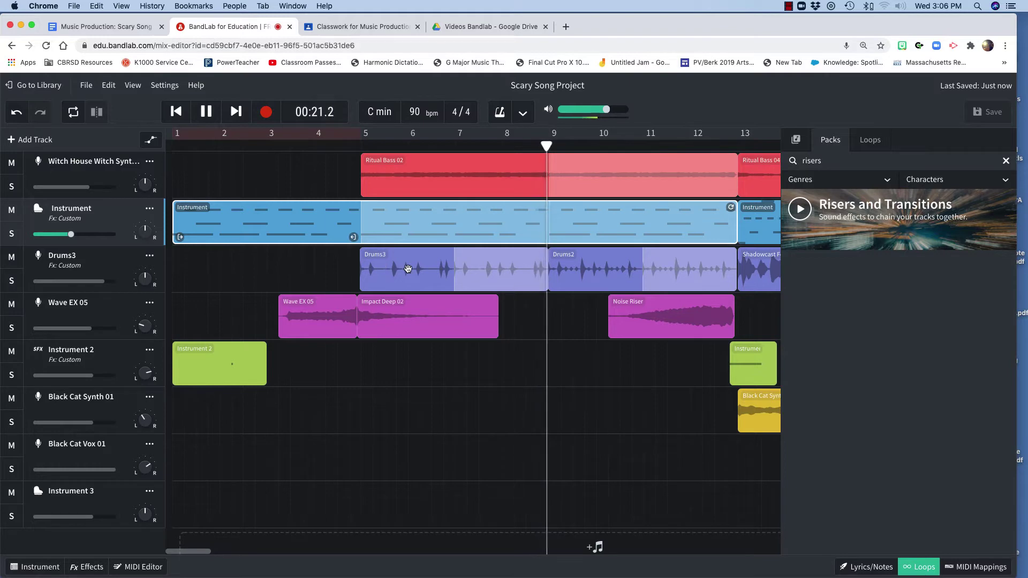
- Stop playback at 00:22.3 and scroll the timeline right and back
{"action": "key", "text": "space"}
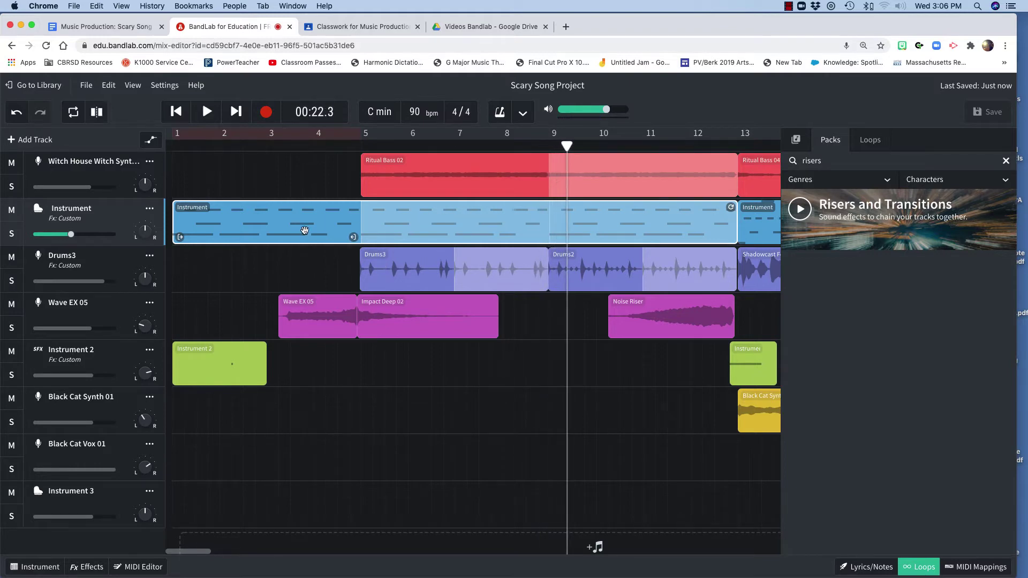
{"action": "scroll", "coordinate": [297, 255], "scroll_direction": "right", "scroll_amount": 3}
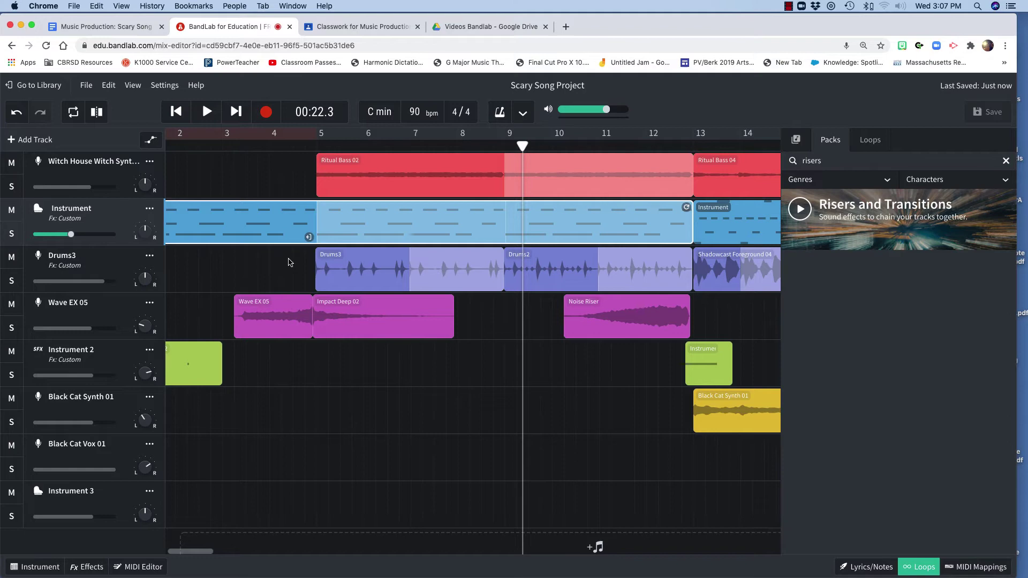
{"action": "scroll", "coordinate": [289, 263], "scroll_direction": "left", "scroll_amount": 3}
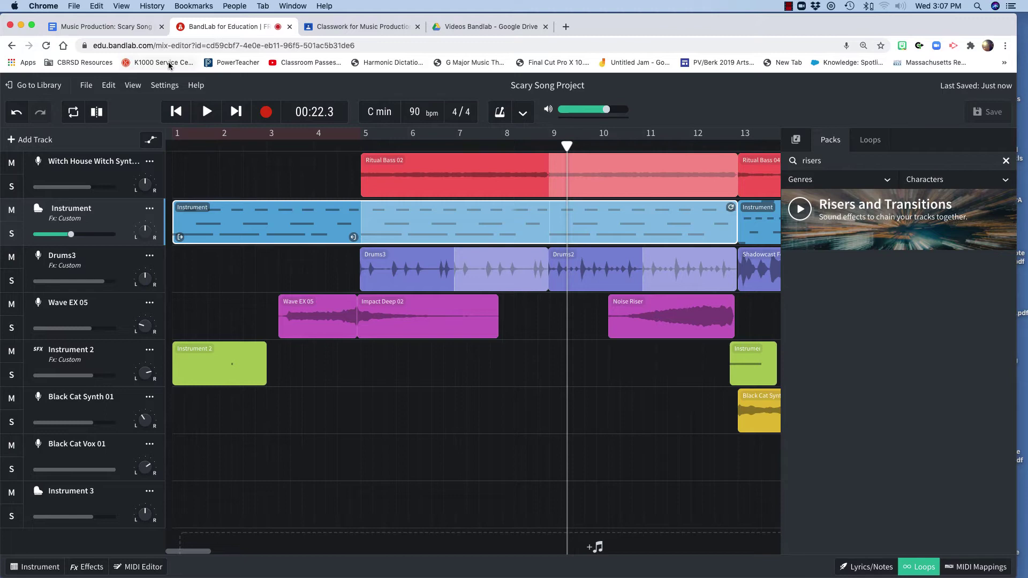
{"action": "left_click", "coordinate": [124, 26]}
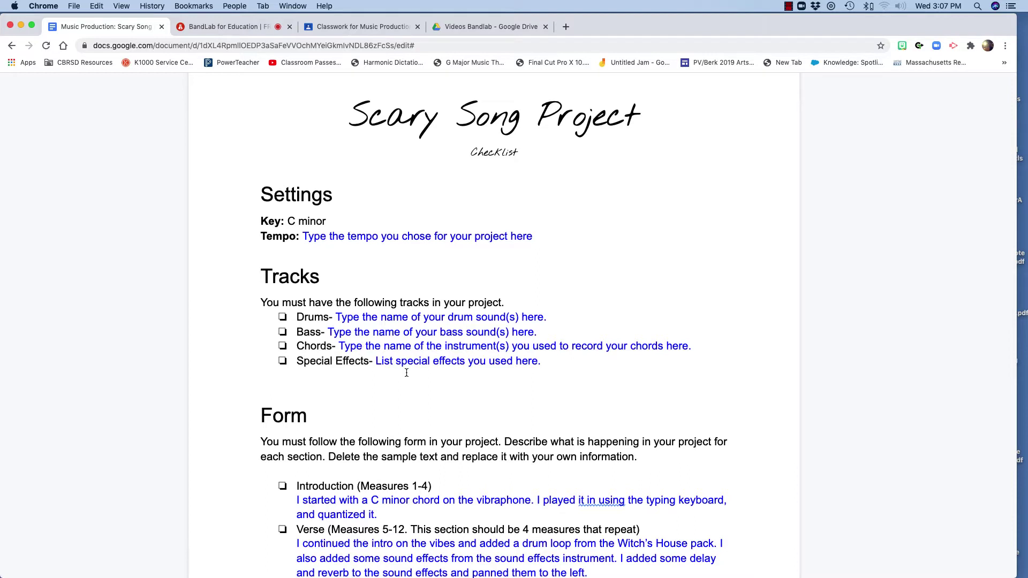
{"action": "scroll", "coordinate": [409, 377], "scroll_direction": "down", "scroll_amount": 4}
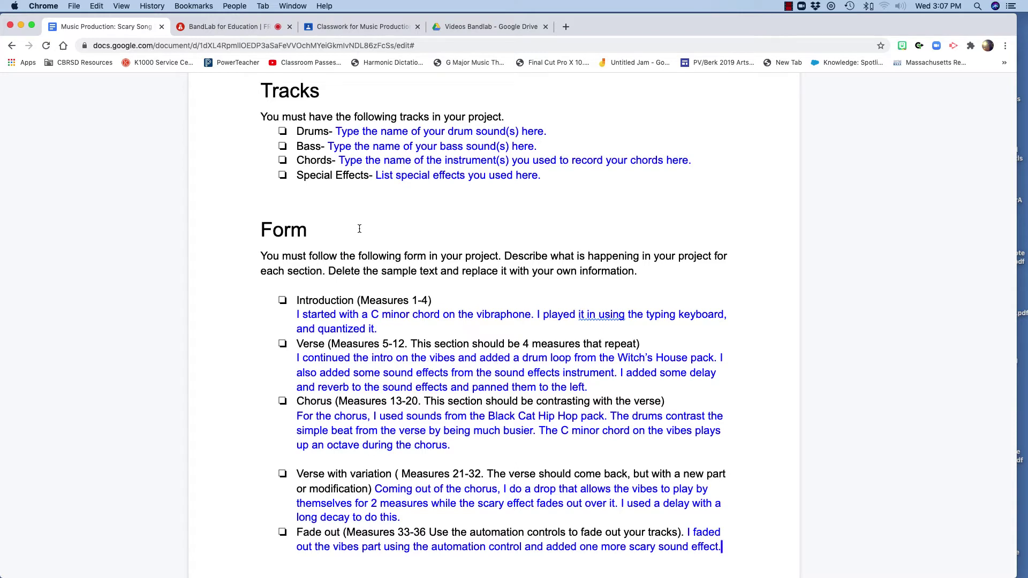
- Return to the BandLab project and bring the chorus bars 10–22 into view
{"action": "left_click", "coordinate": [244, 28]}
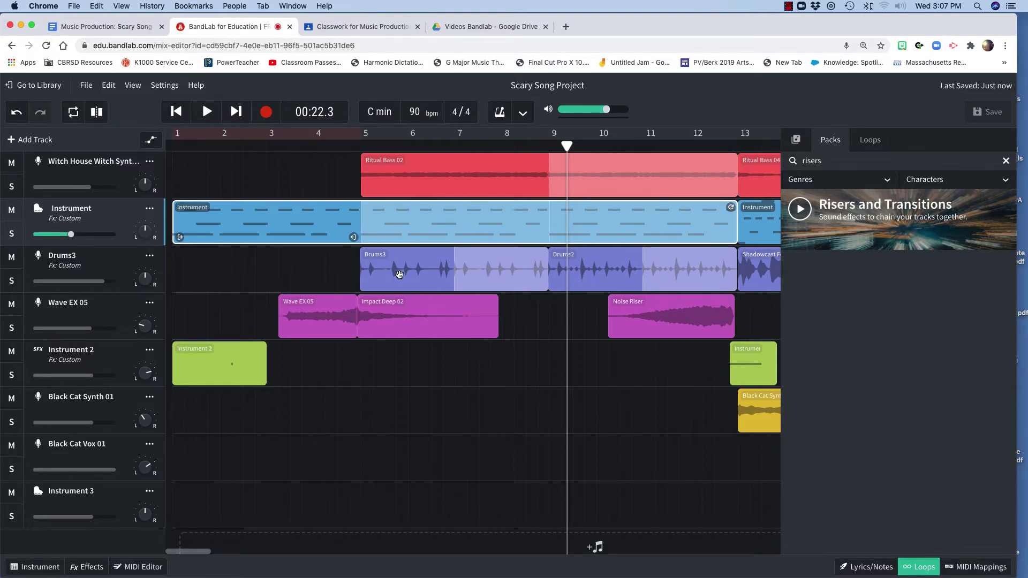
{"action": "scroll", "coordinate": [399, 275], "scroll_direction": "right", "scroll_amount": 10}
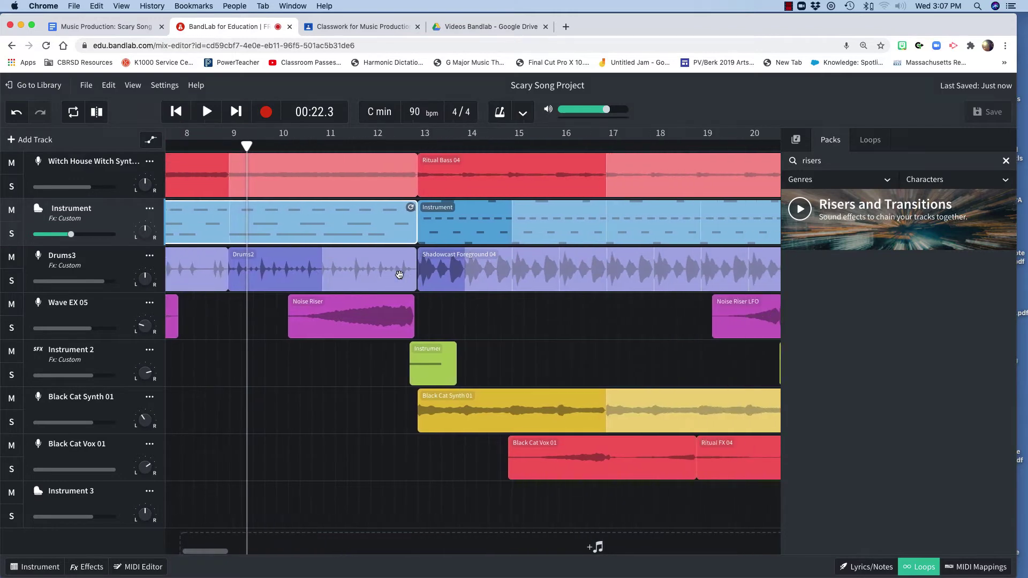
{"action": "scroll", "coordinate": [399, 274], "scroll_direction": "right", "scroll_amount": 1}
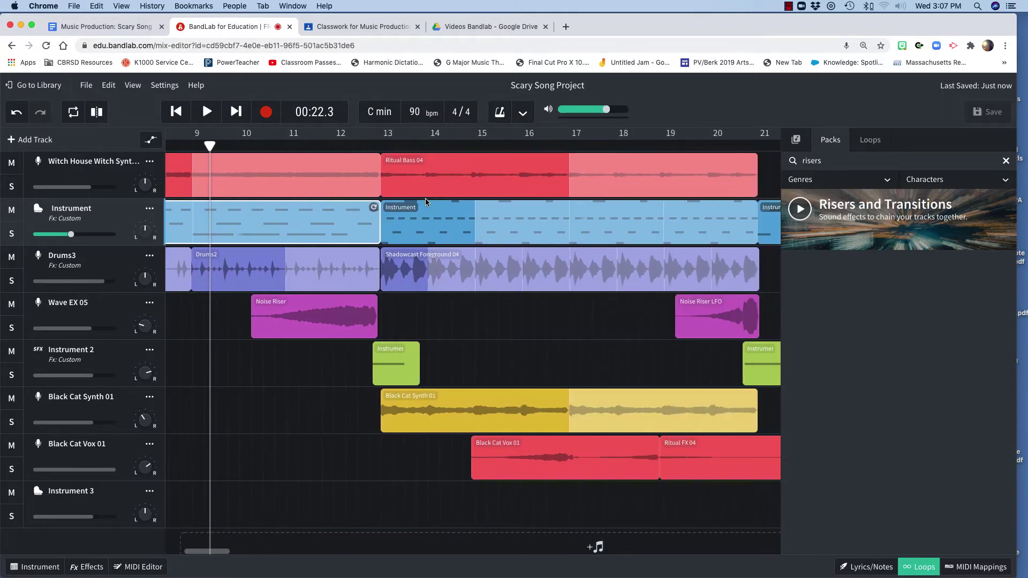
{"action": "scroll", "coordinate": [425, 198], "scroll_direction": "right", "scroll_amount": 2}
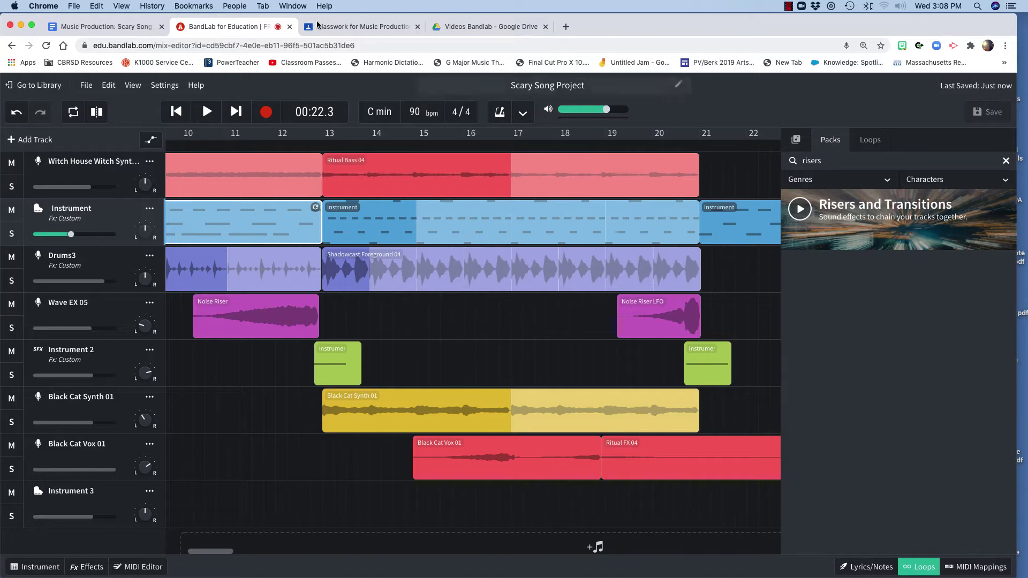
- Review the checklist's Chorus description, highlighting the Black Cat Hip Hop pack name
{"action": "left_click", "coordinate": [122, 26]}
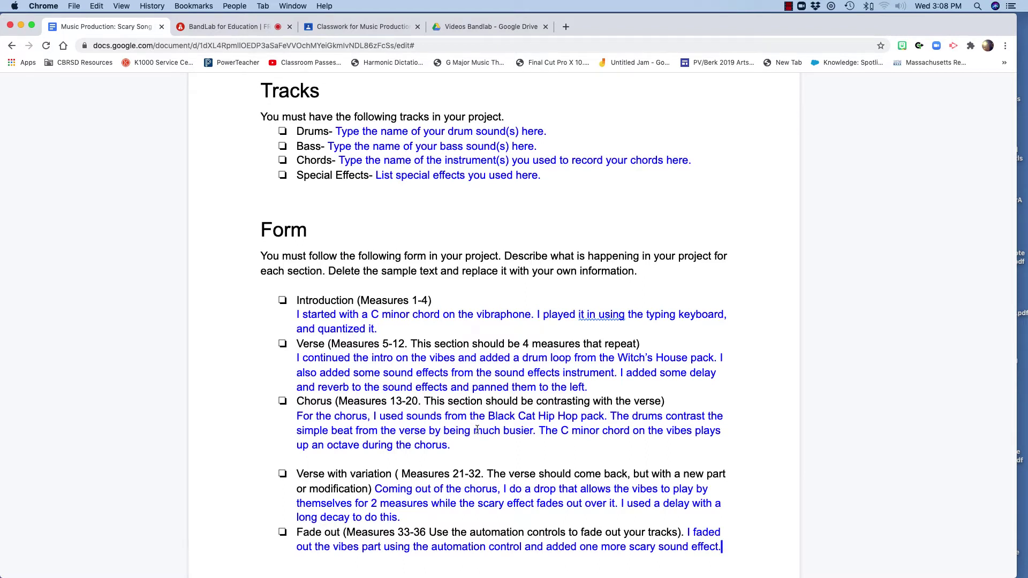
{"action": "left_click_drag", "start_coordinate": [537, 402], "coordinate": [660, 401]}
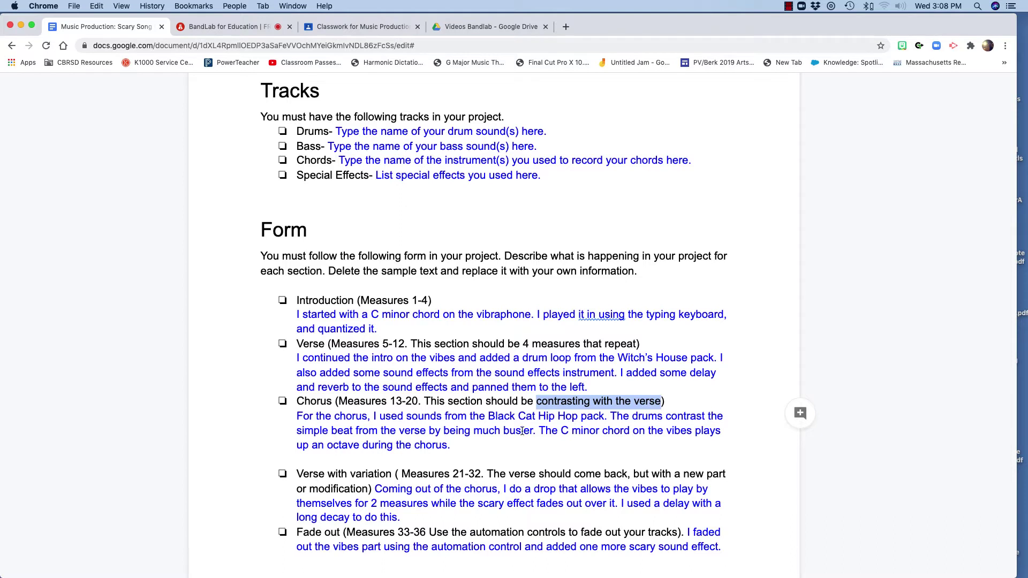
{"action": "left_click", "coordinate": [503, 418]}
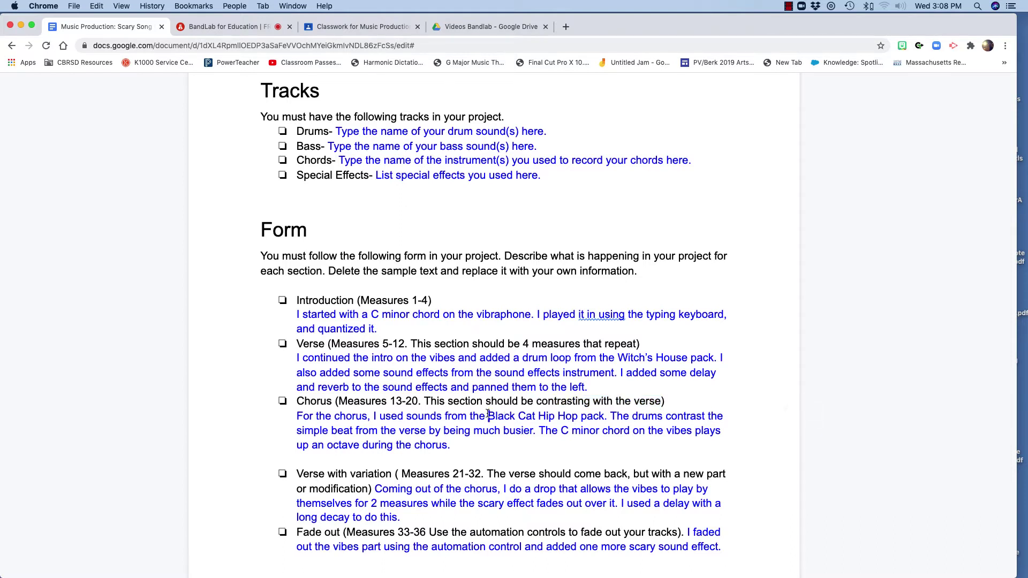
{"action": "left_click_drag", "start_coordinate": [489, 416], "coordinate": [581, 413]}
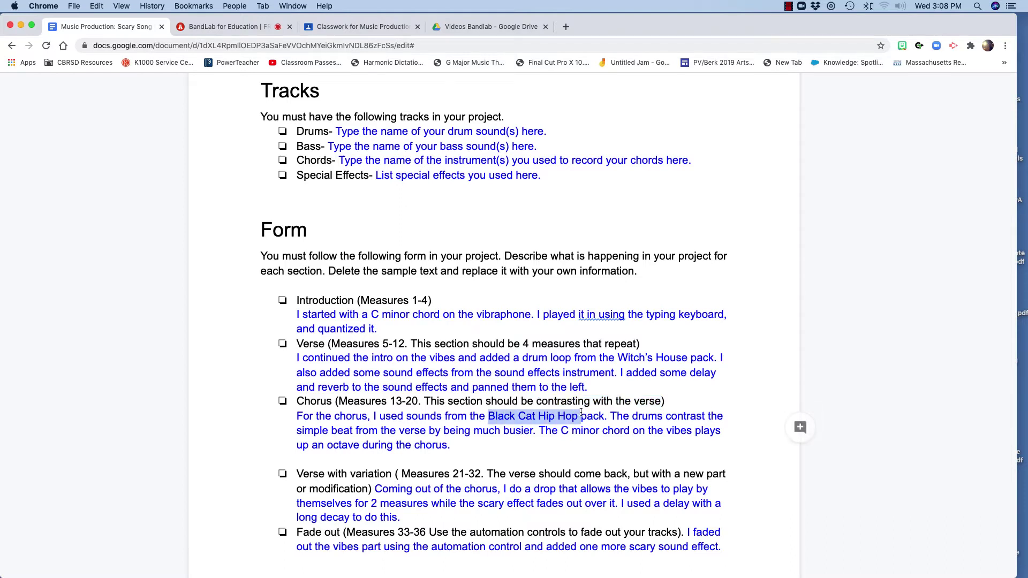
{"action": "left_click", "coordinate": [585, 442]}
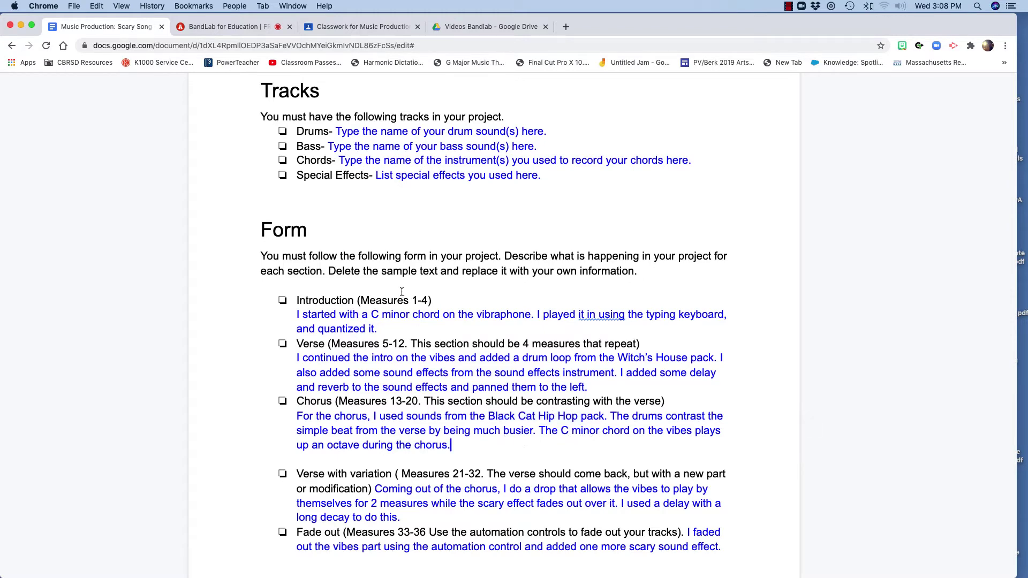
- Back in BandLab, play the song through its faded ending and stop at 01:35.4
{"action": "left_click", "coordinate": [238, 27]}
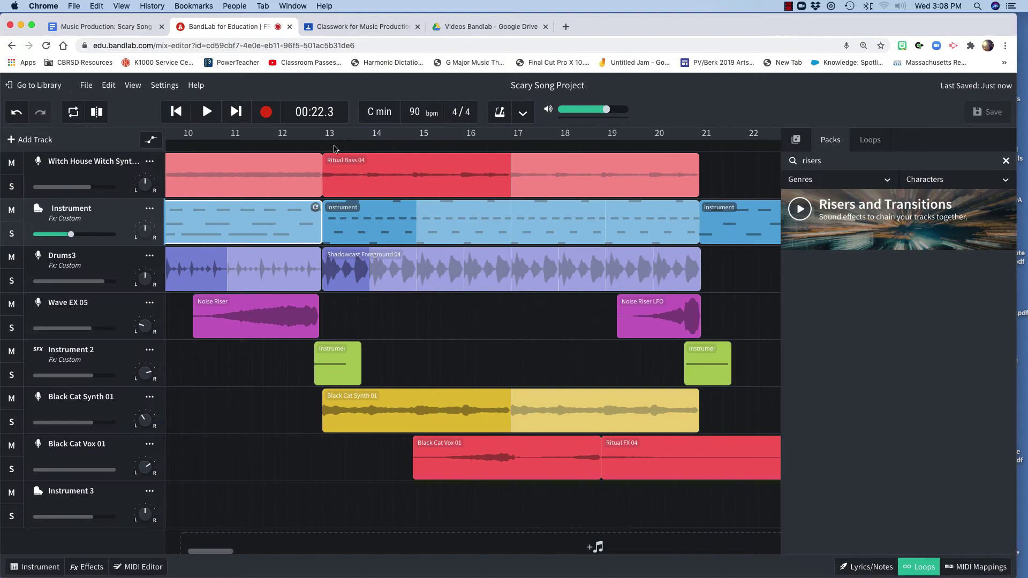
{"action": "left_click", "coordinate": [208, 114]}
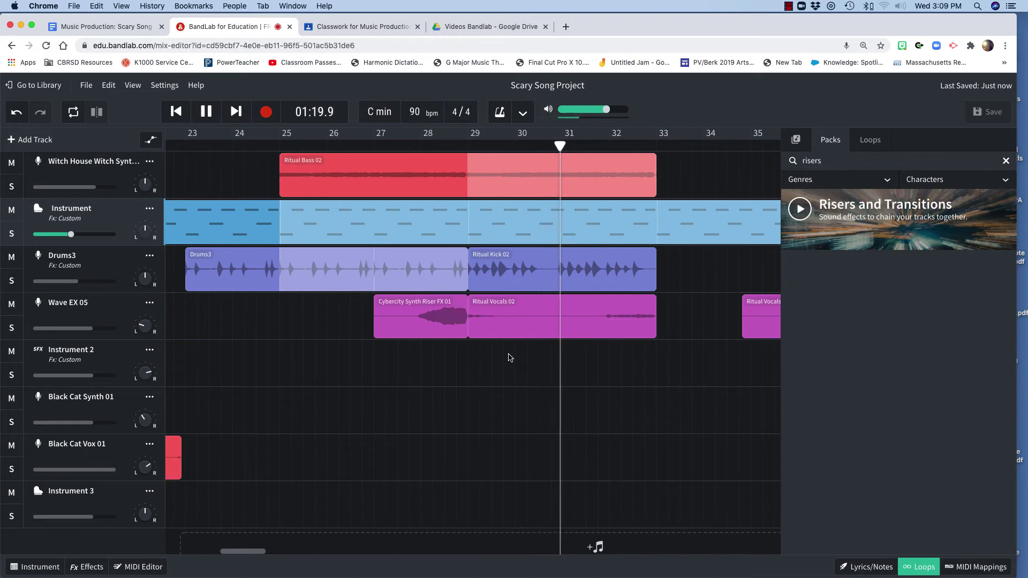
{"action": "scroll", "coordinate": [510, 358], "scroll_direction": "right", "scroll_amount": 5}
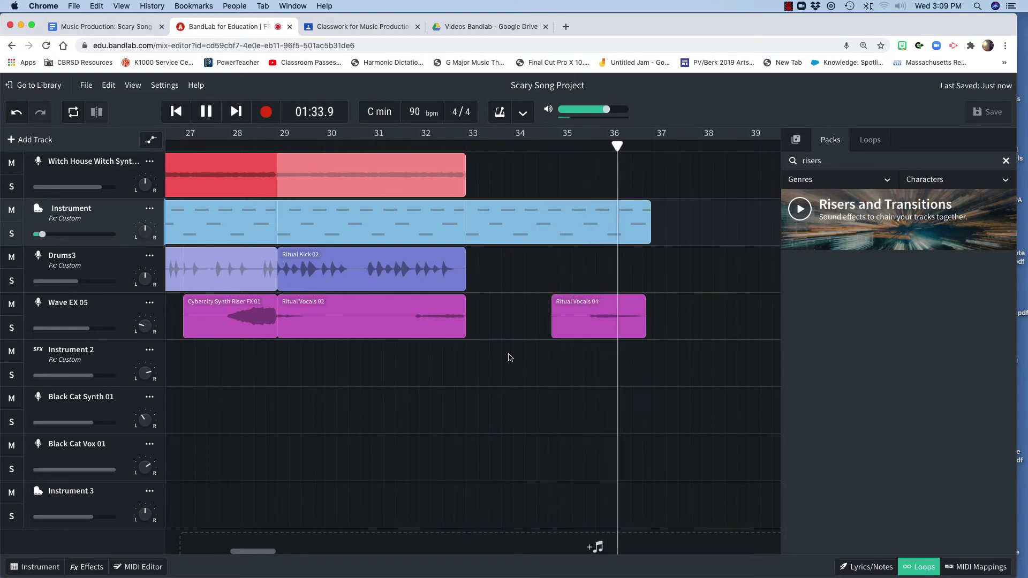
{"action": "key", "text": "space"}
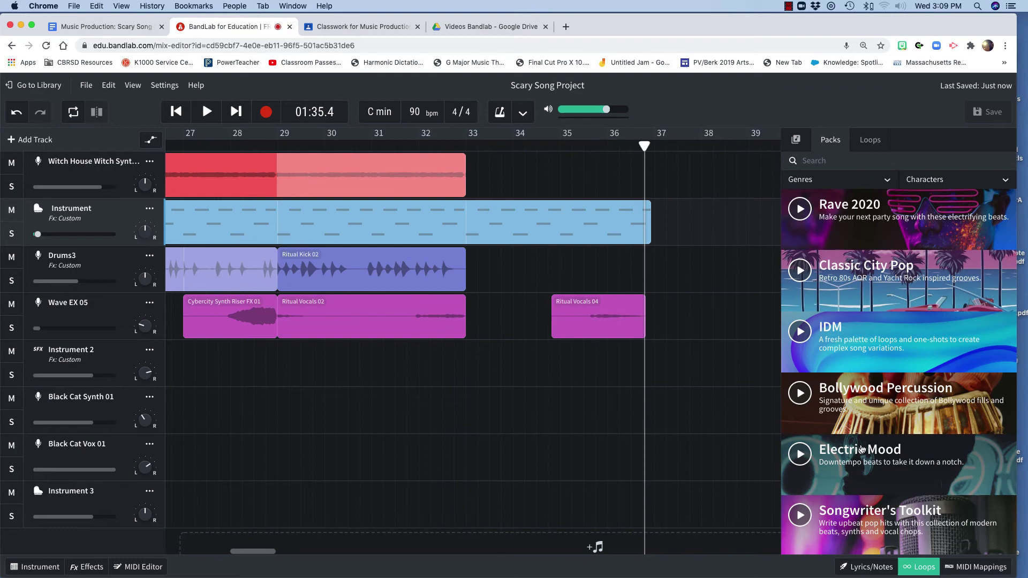
- Turn on the volume automation view for all tracks
{"action": "scroll", "coordinate": [862, 449], "scroll_direction": "down", "scroll_amount": 3}
{"action": "scroll", "coordinate": [862, 448], "scroll_direction": "down", "scroll_amount": 20}
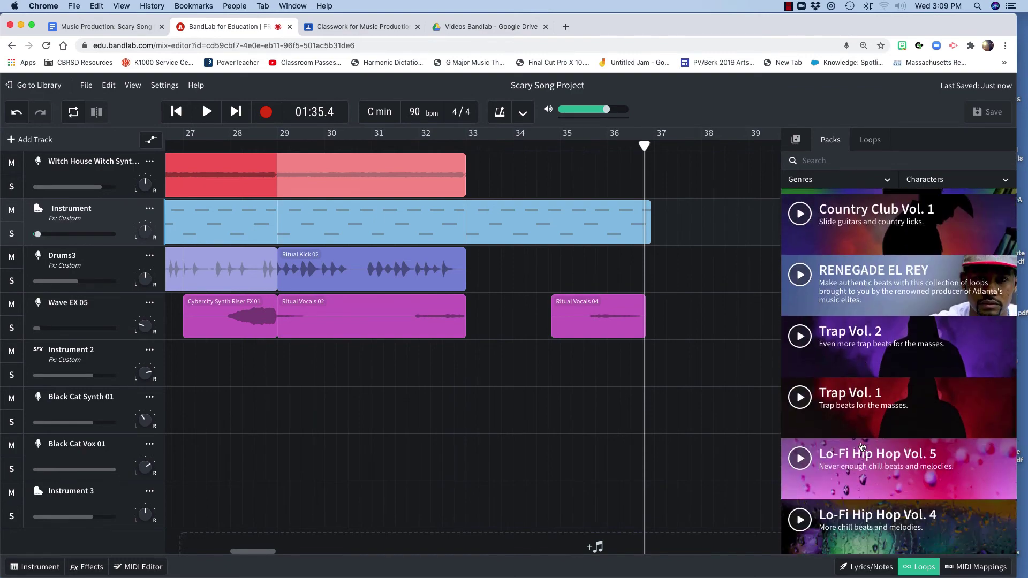
{"action": "scroll", "coordinate": [862, 446], "scroll_direction": "down", "scroll_amount": 4}
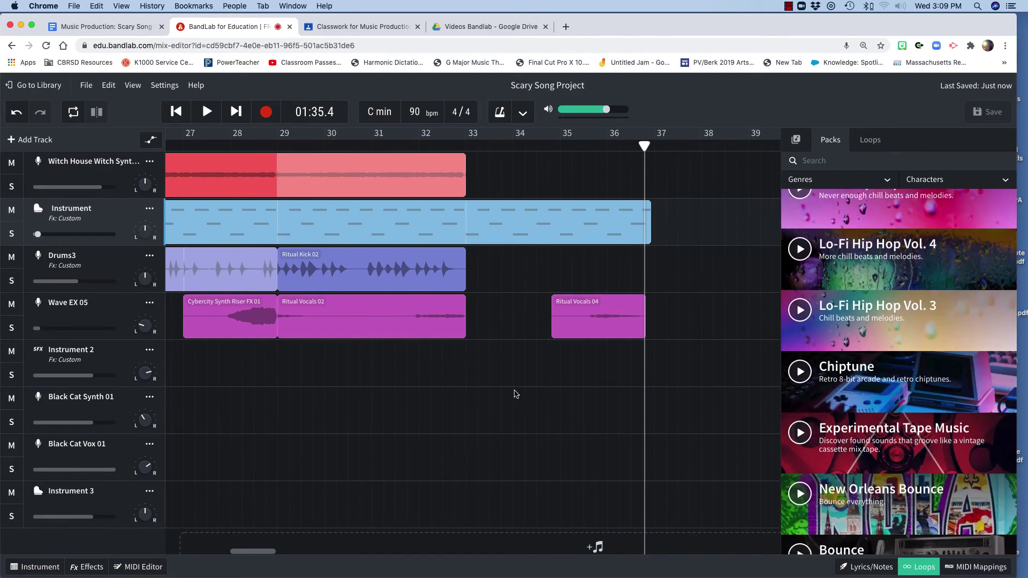
{"action": "left_click", "coordinate": [149, 141]}
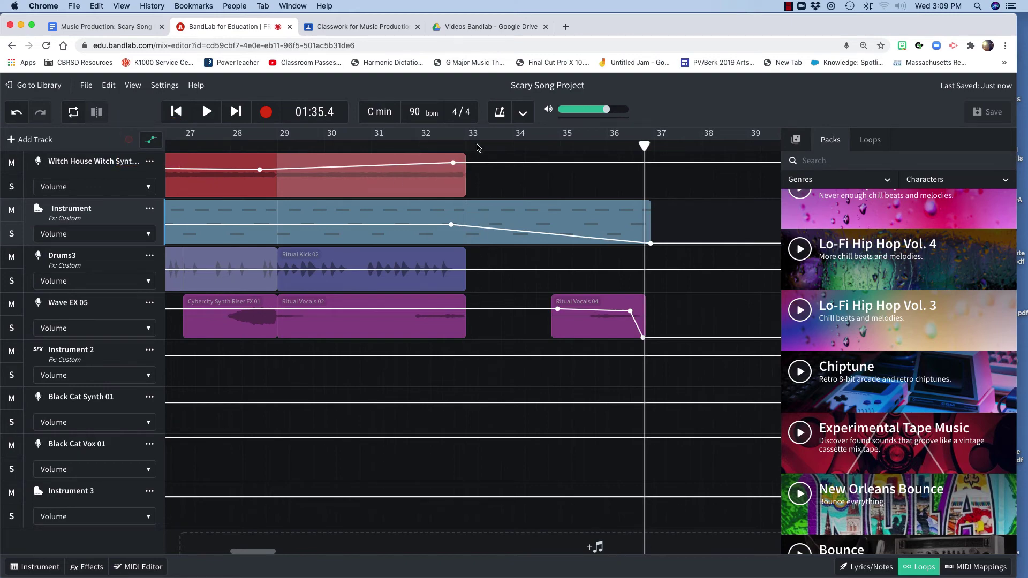
- Check the Fade out description in the checklist, then return to BandLab
{"action": "left_click", "coordinate": [143, 28]}
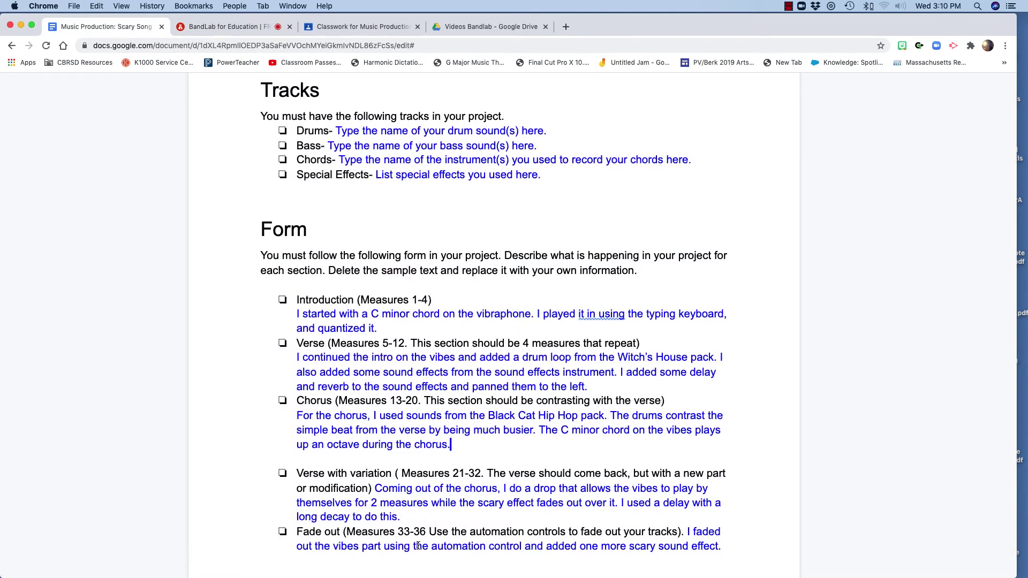
{"action": "left_click_drag", "start_coordinate": [421, 546], "coordinate": [572, 553]}
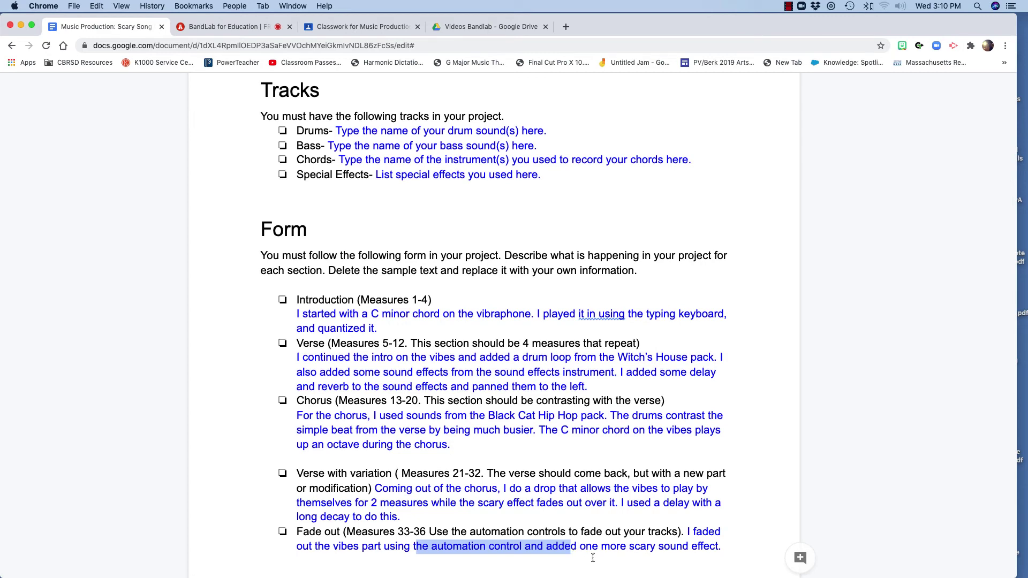
{"action": "left_click", "coordinate": [634, 560]}
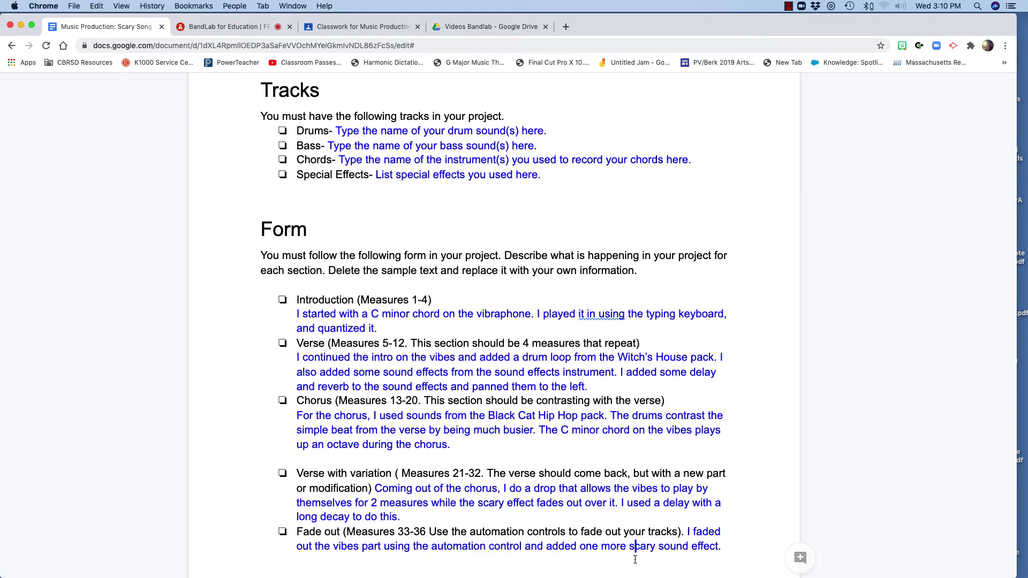
{"action": "left_click", "coordinate": [212, 29]}
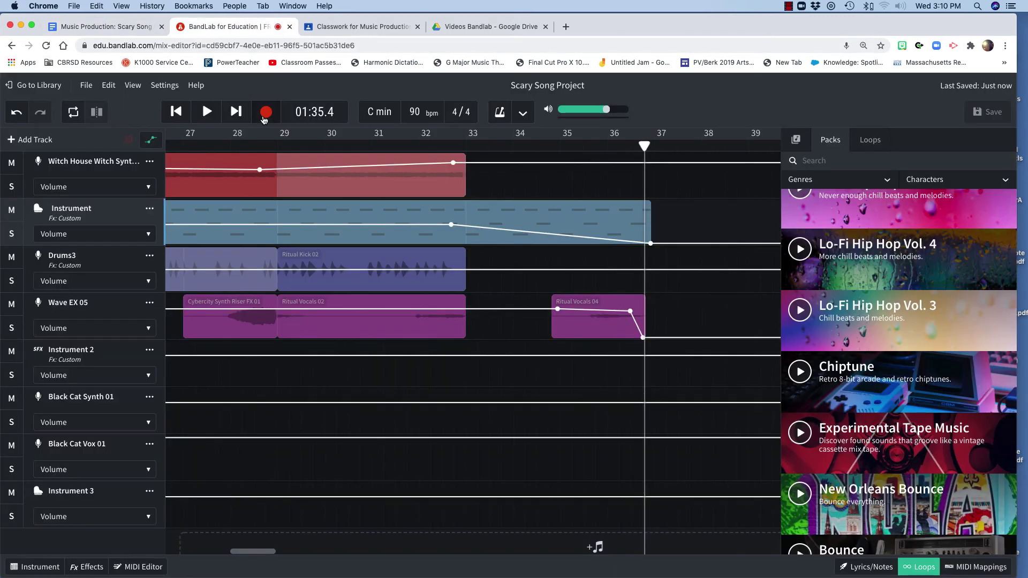
- Add a -14.7 dB volume point on the Instrument fade-out and hide the automation lines
{"action": "left_click", "coordinate": [494, 232]}
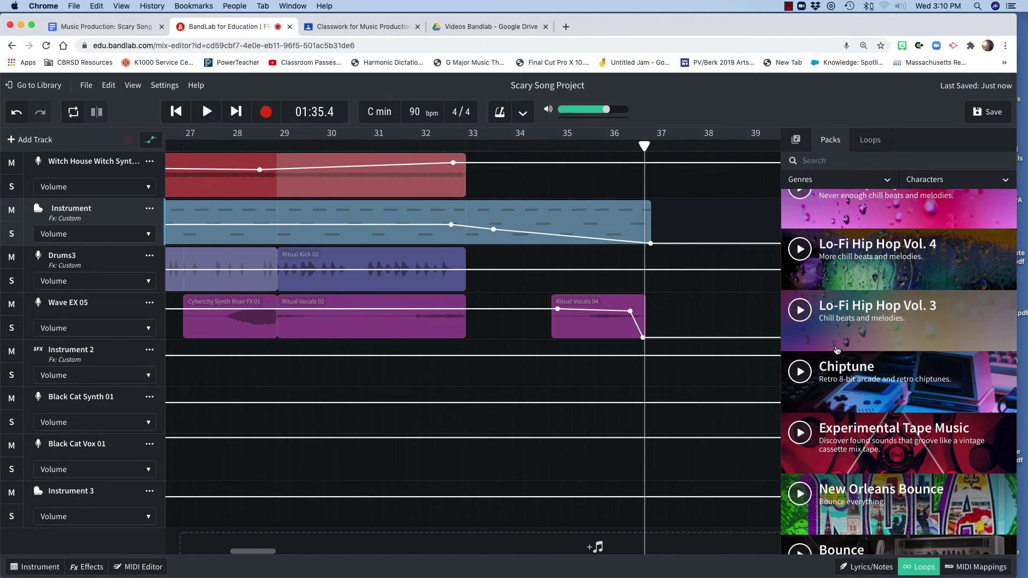
{"action": "left_click", "coordinate": [148, 141]}
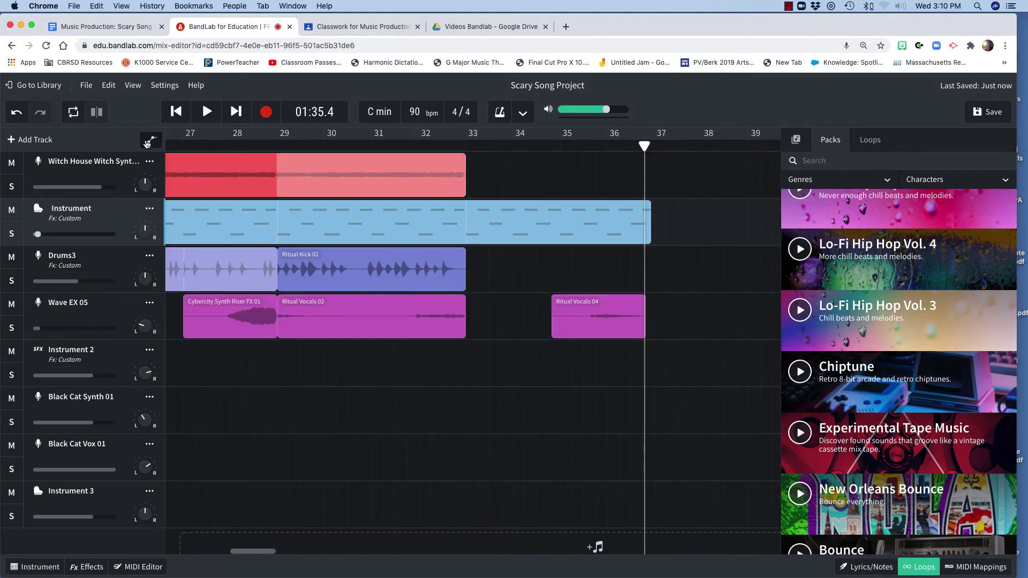
- Place the playhead near bar 9 (about 00:22.7) and play into the chorus
{"action": "scroll", "coordinate": [282, 281], "scroll_direction": "left", "scroll_amount": 15}
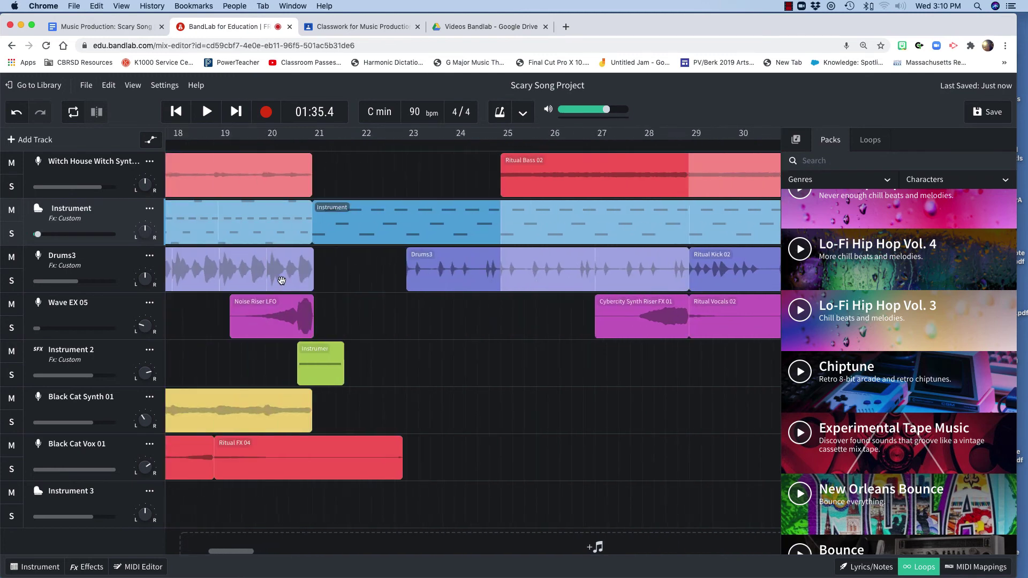
{"action": "scroll", "coordinate": [282, 281], "scroll_direction": "left", "scroll_amount": 5}
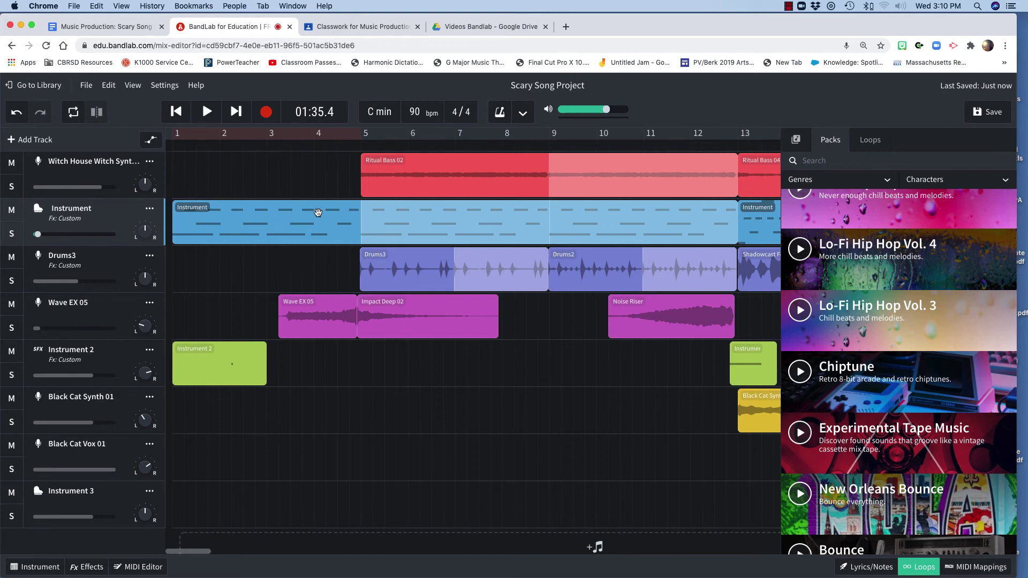
{"action": "scroll", "coordinate": [313, 241], "scroll_direction": "right", "scroll_amount": 3}
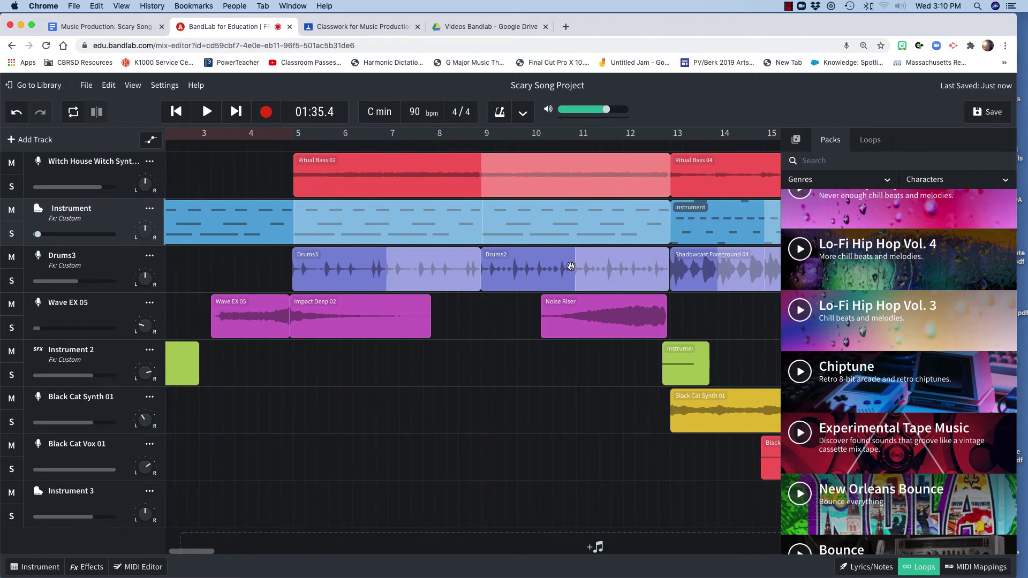
{"action": "scroll", "coordinate": [489, 307], "scroll_direction": "right", "scroll_amount": 8}
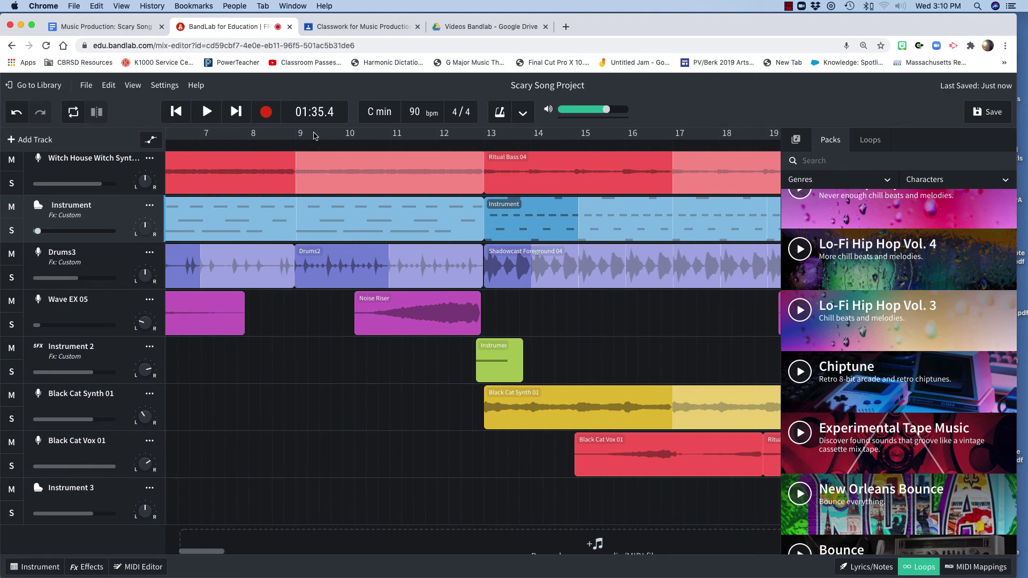
{"action": "left_click", "coordinate": [322, 143]}
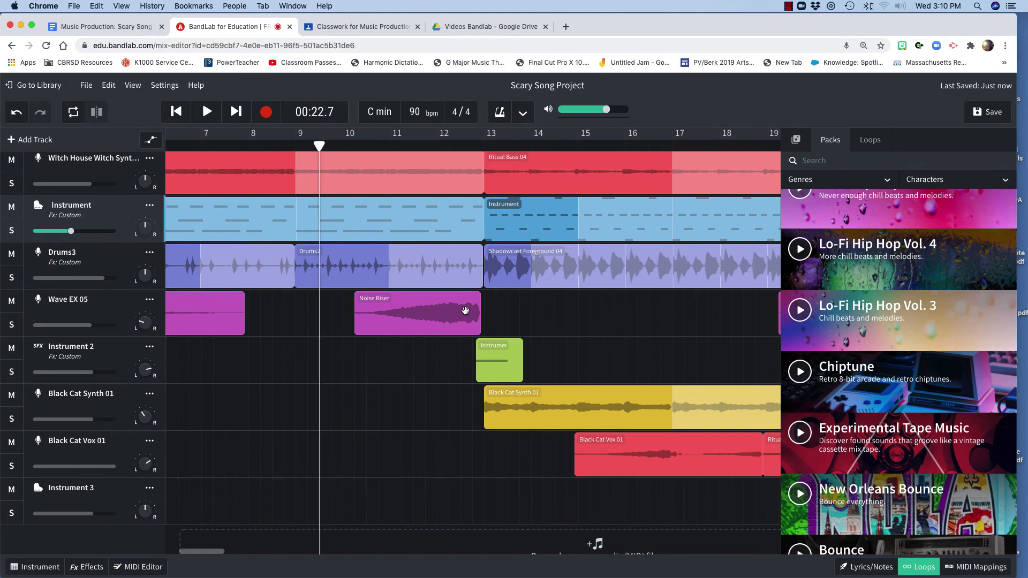
{"action": "key", "text": "space"}
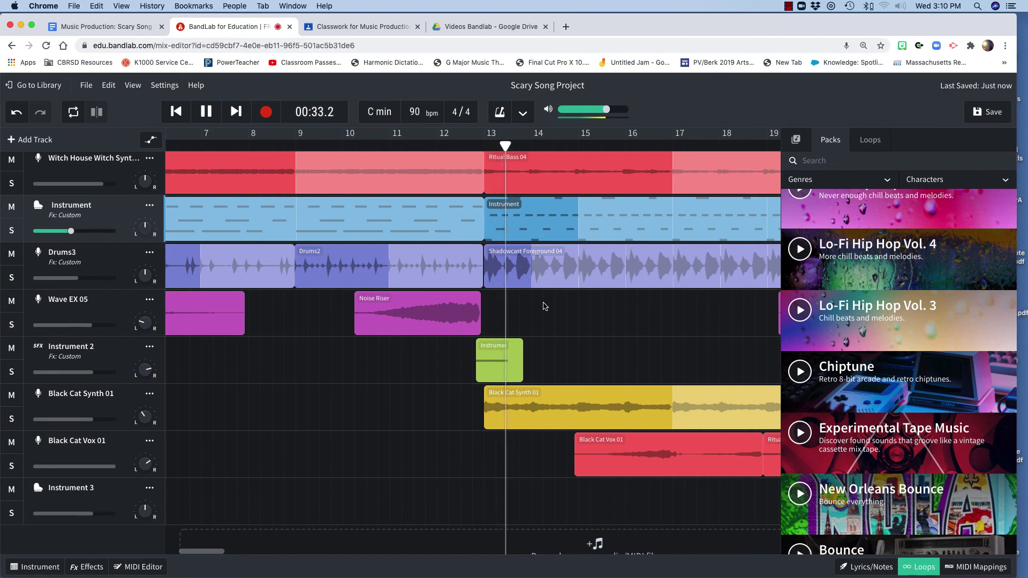
- Stop playback and bring up Instrument 2's effects chain with its Filter Echo delay and Space Maker reverb
{"action": "key", "text": "space"}
{"action": "left_click", "coordinate": [504, 346]}
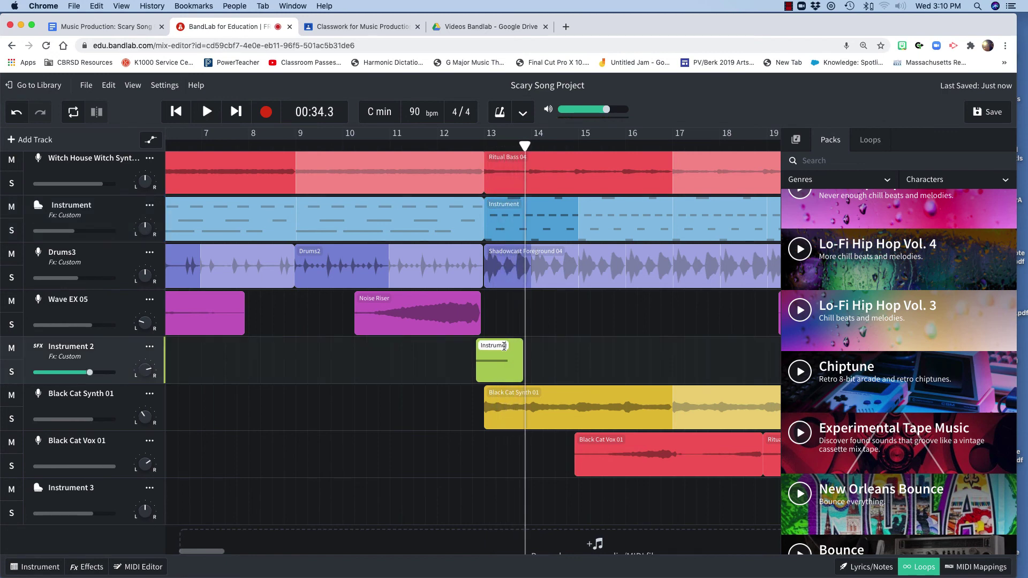
{"action": "left_click", "coordinate": [129, 356]}
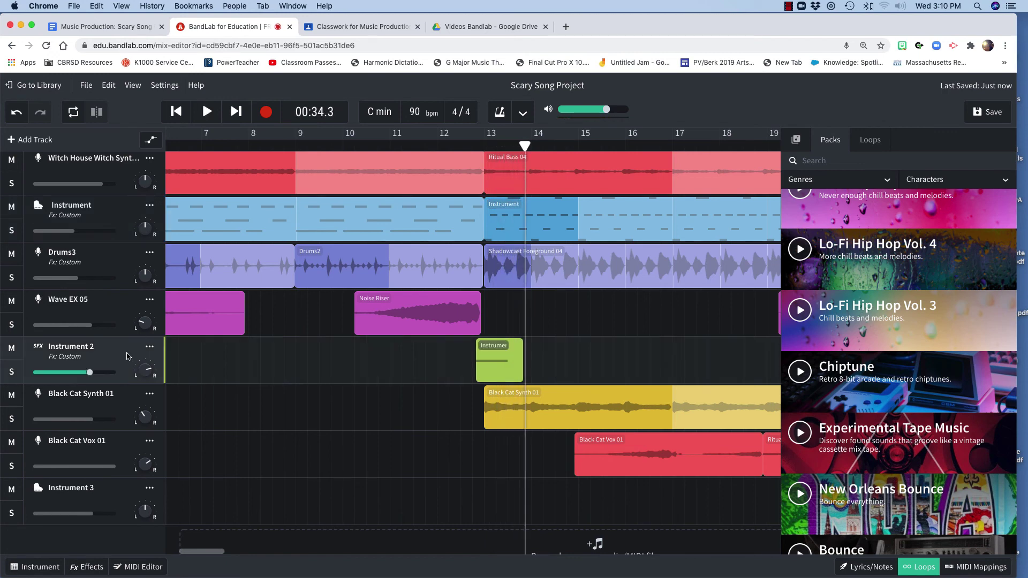
{"action": "left_click", "coordinate": [92, 568]}
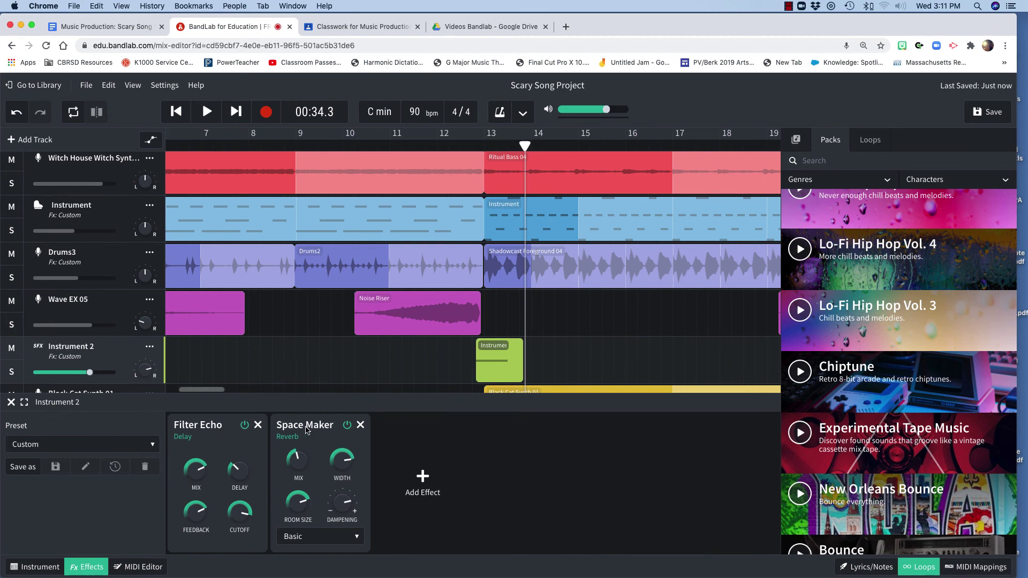
{"action": "mouse_move", "coordinate": [328, 474]}
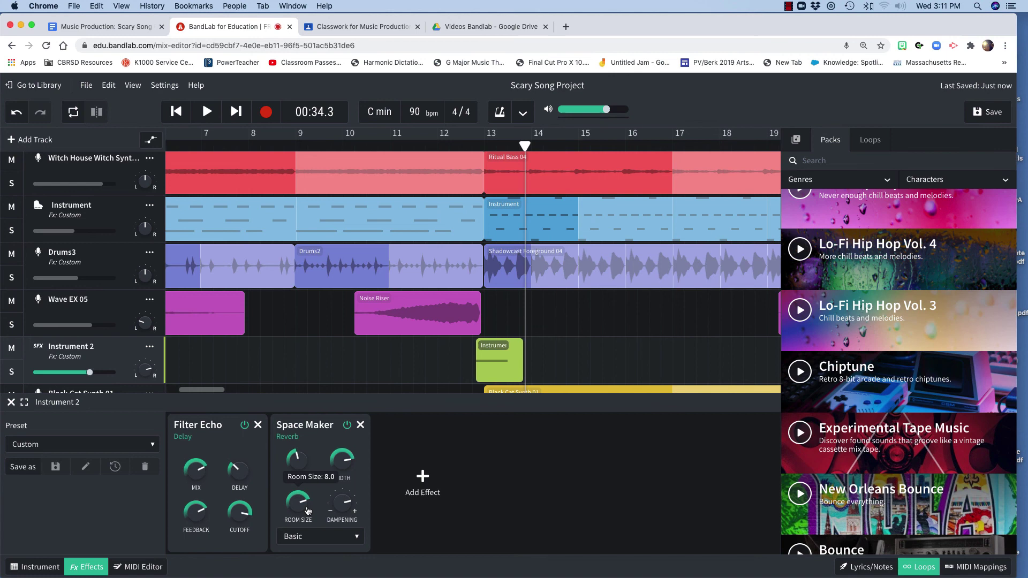
{"action": "scroll", "coordinate": [525, 308], "scroll_direction": "down", "scroll_amount": 3}
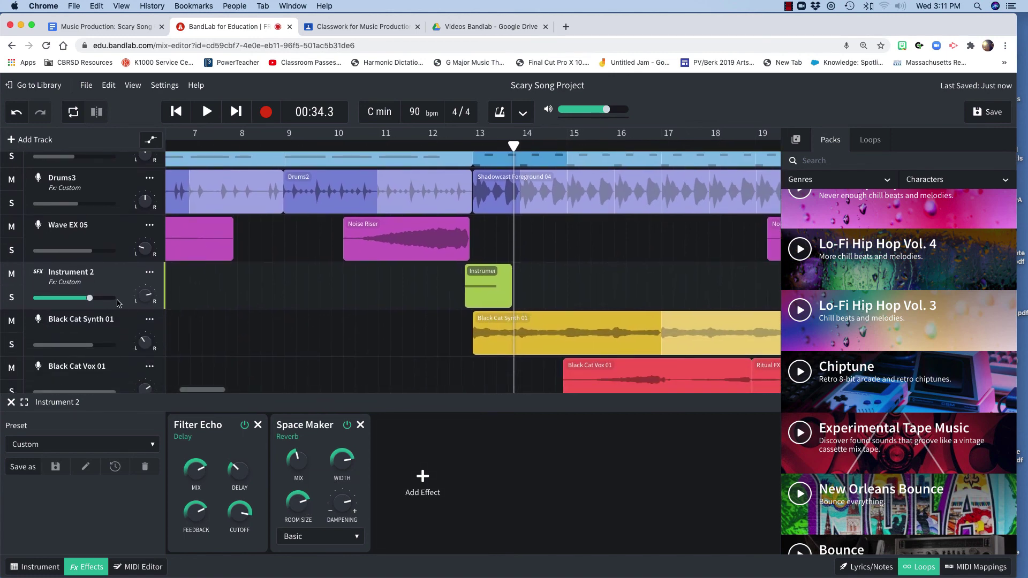
- Show Instrument 2's Special Effects Scary Sounds Pad and preview one of its pads
{"action": "left_click", "coordinate": [44, 568]}
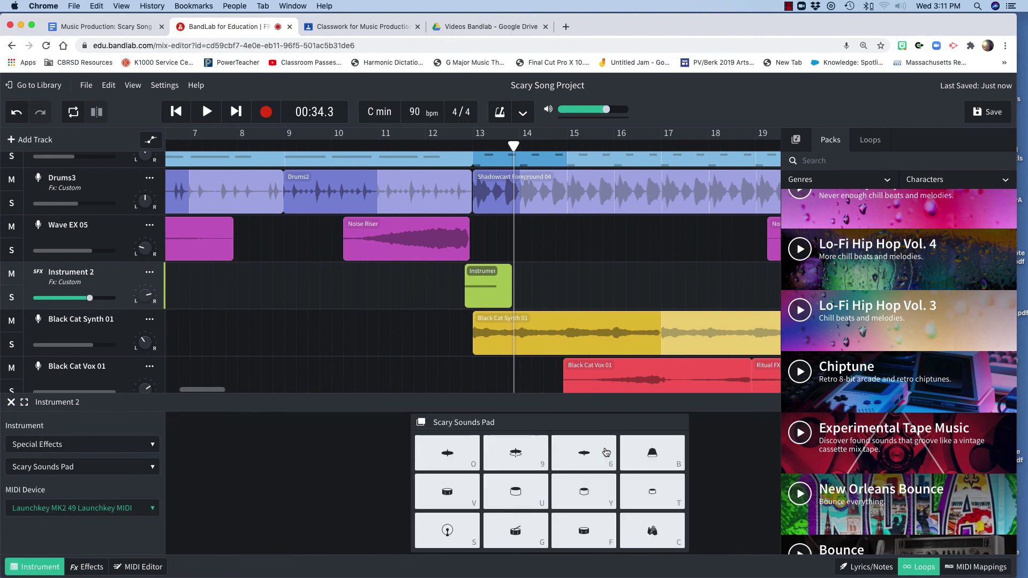
{"action": "left_click", "coordinate": [526, 456]}
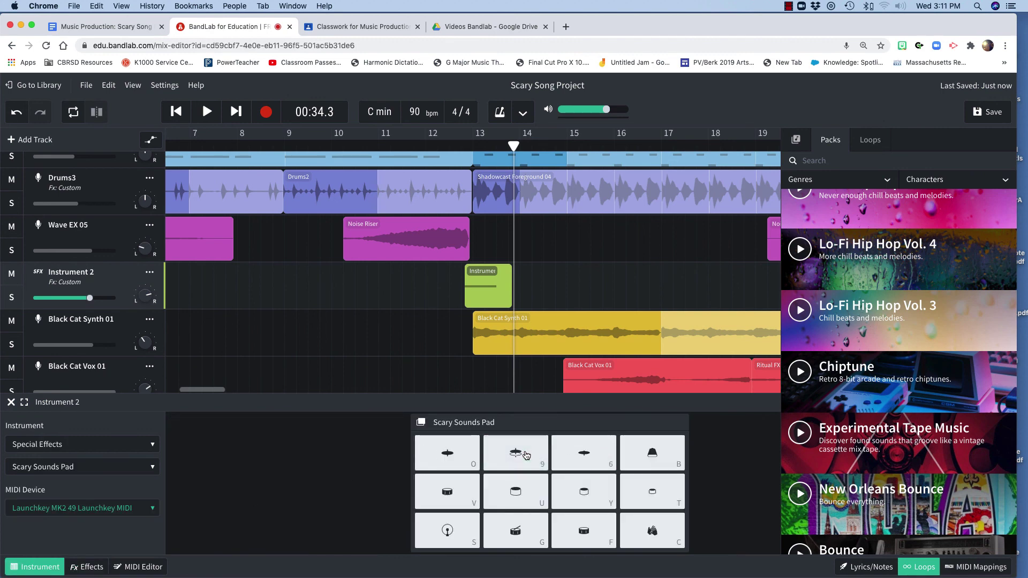